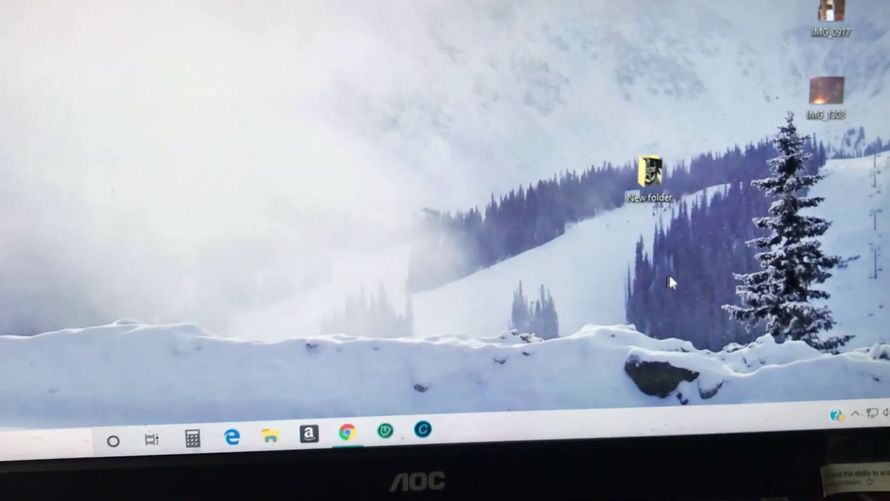
- Bring up the taskbar context menu to reach the Colors personalization page
right_click(567, 423)
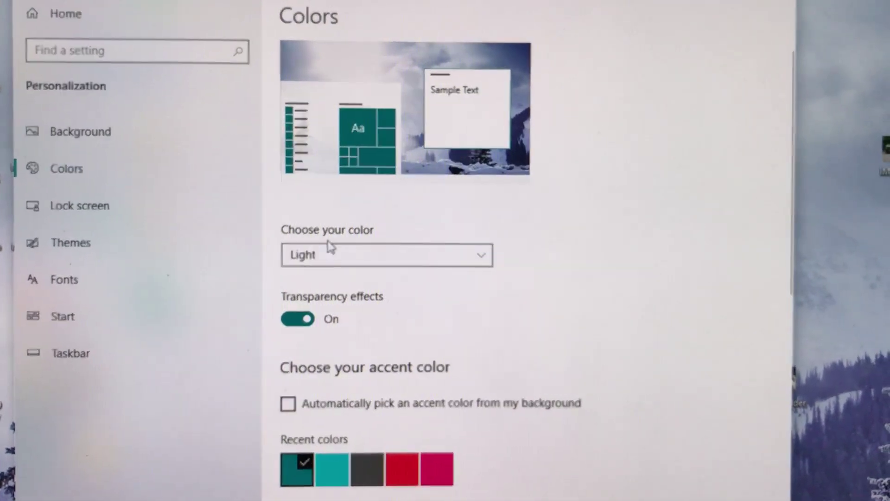
- Change 'Choose your color' from Light to Custom
click(482, 251)
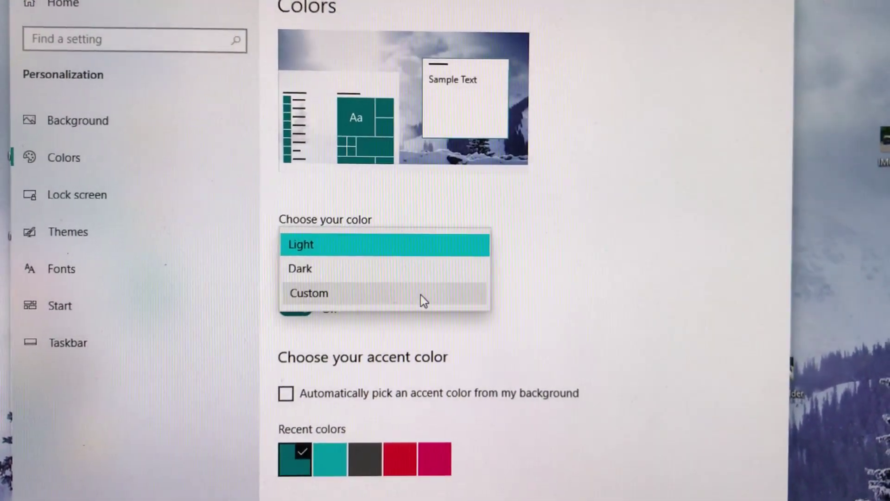
click(424, 295)
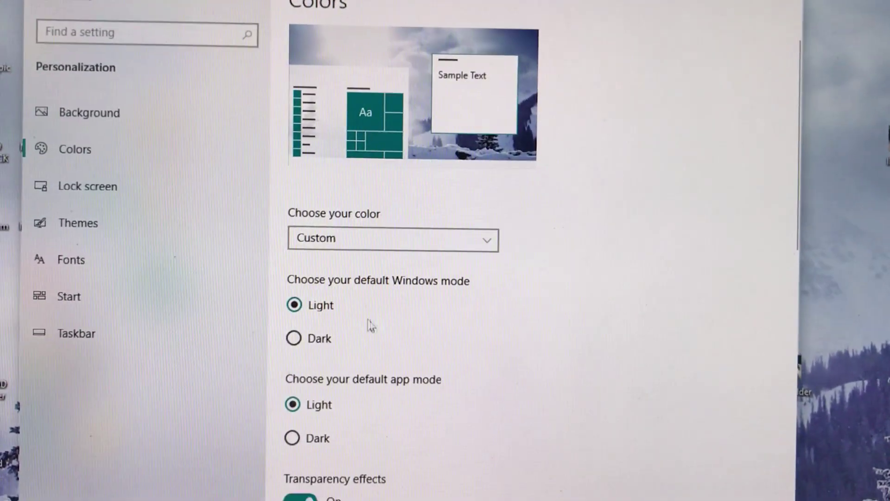
- Set the default Windows mode to Dark, leaving app mode Light
click(291, 324)
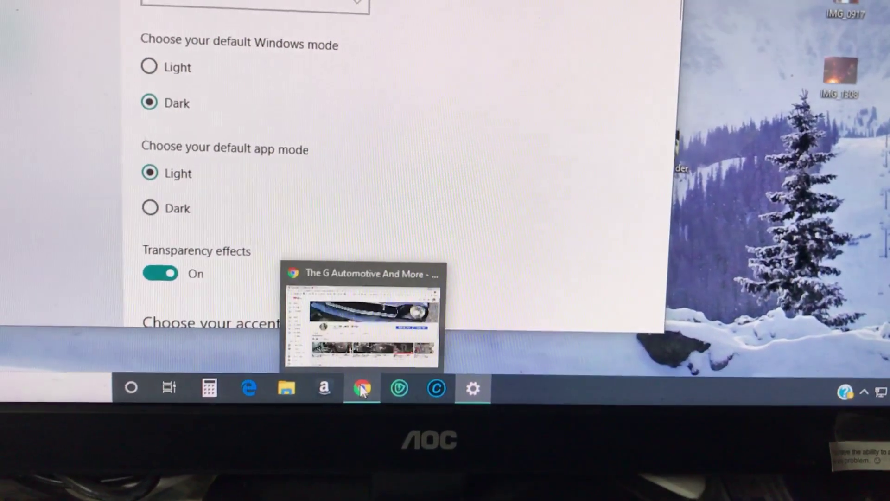
click(363, 392)
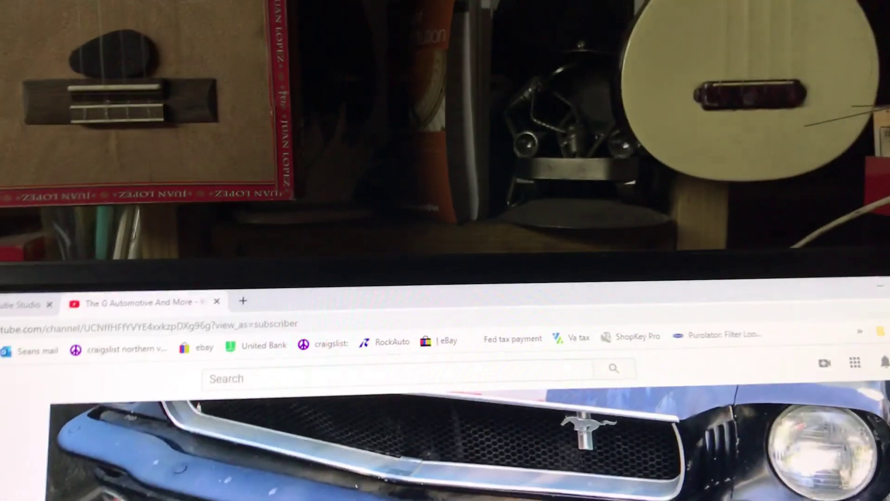